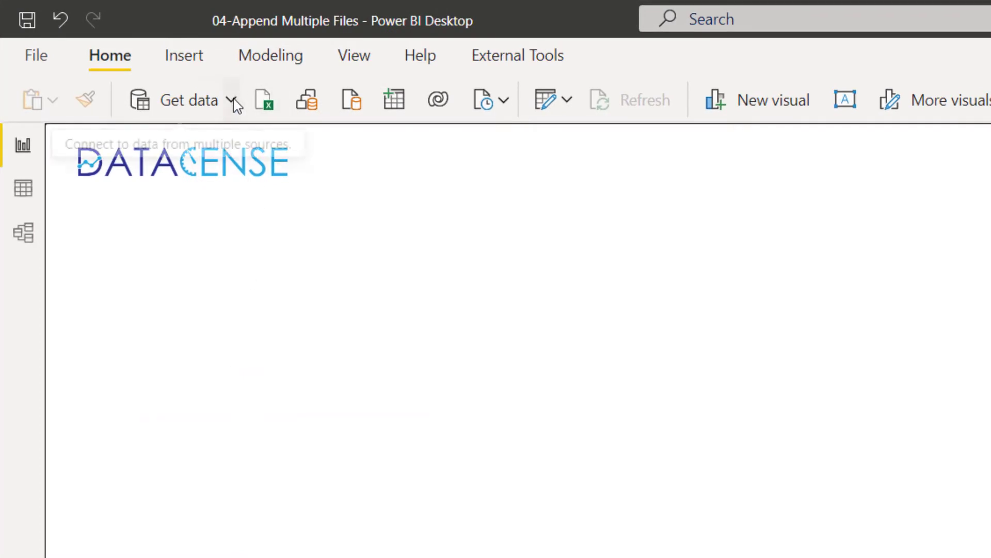
Connect to the Data folder by its pasted path, listing the OMAN, Qatar, SAUDI and UAE files.
click(231, 100)
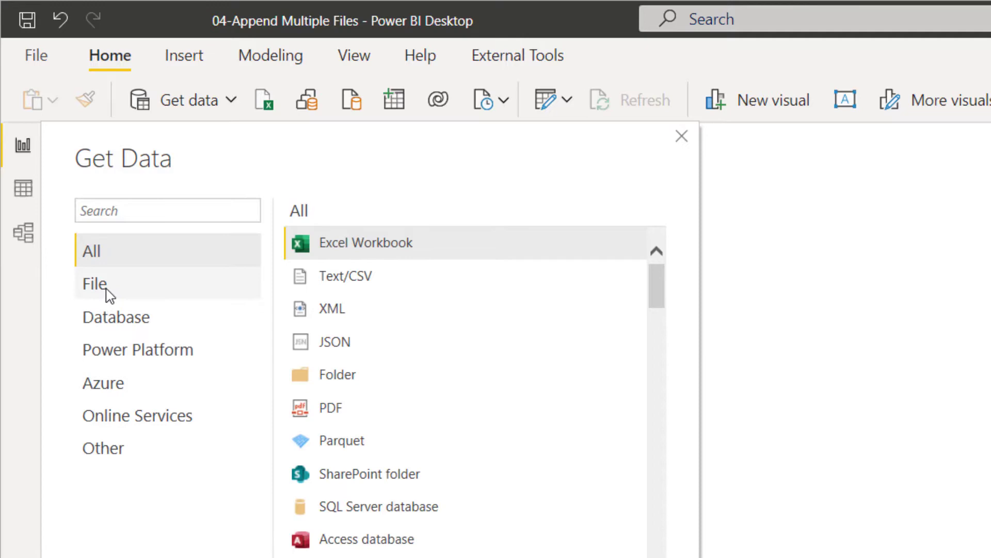
click(124, 290)
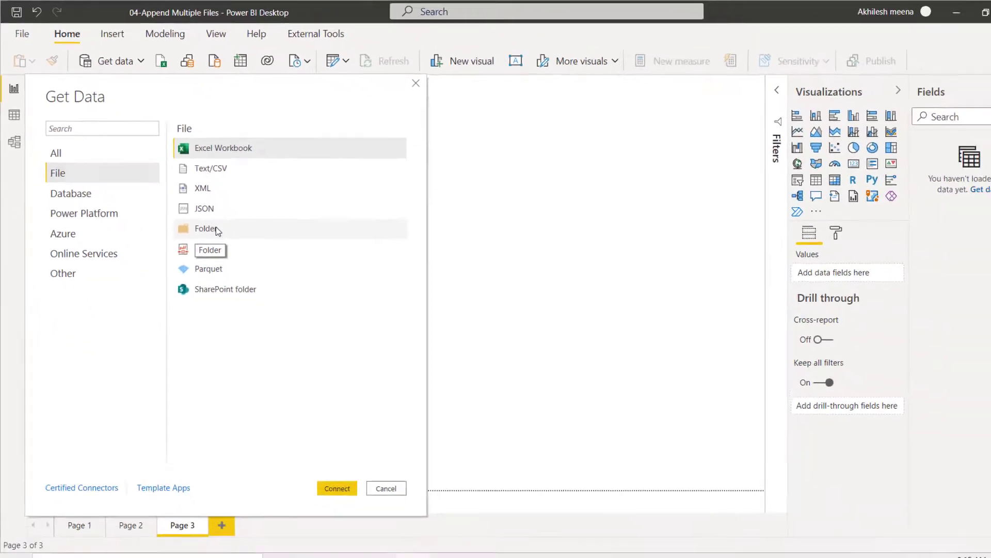
click(322, 341)
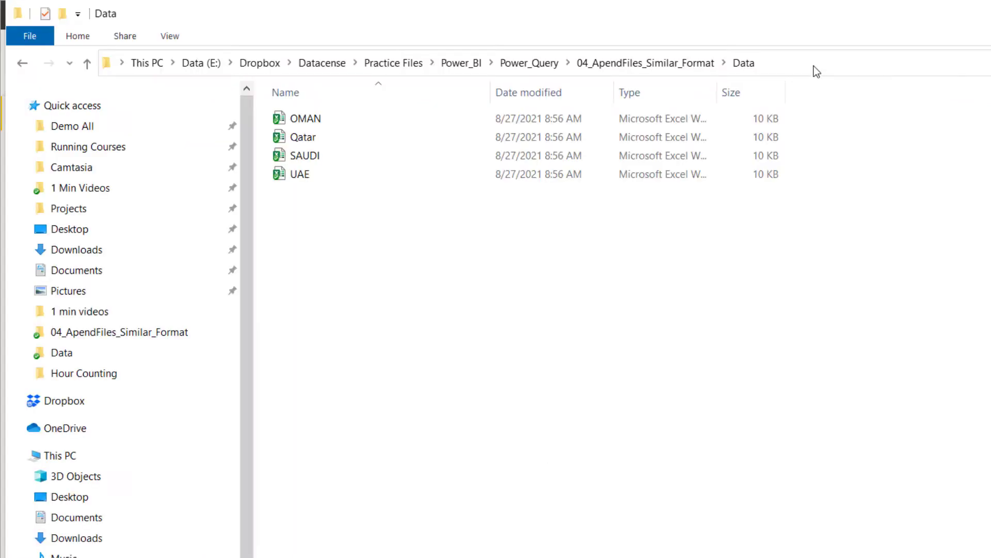
click(813, 66)
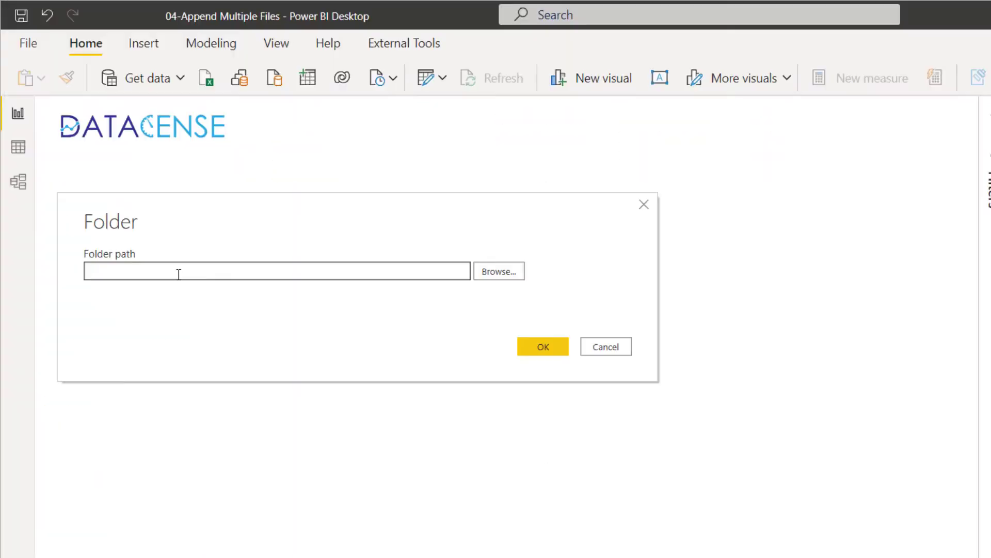
click(179, 274)
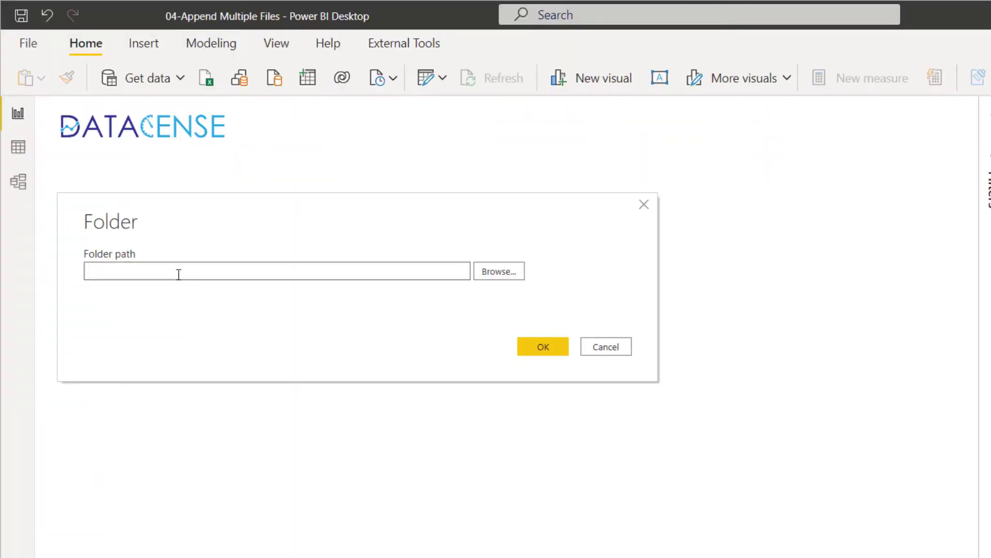
key(ctrl+v)
click(537, 347)
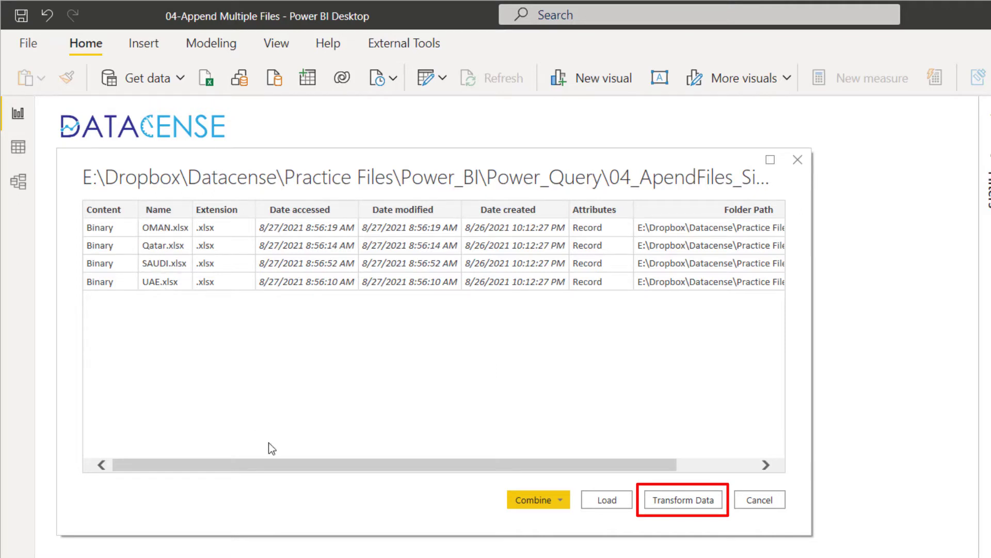
Open the folder's file list in Power Query and keep only the Content column of binaries.
click(678, 500)
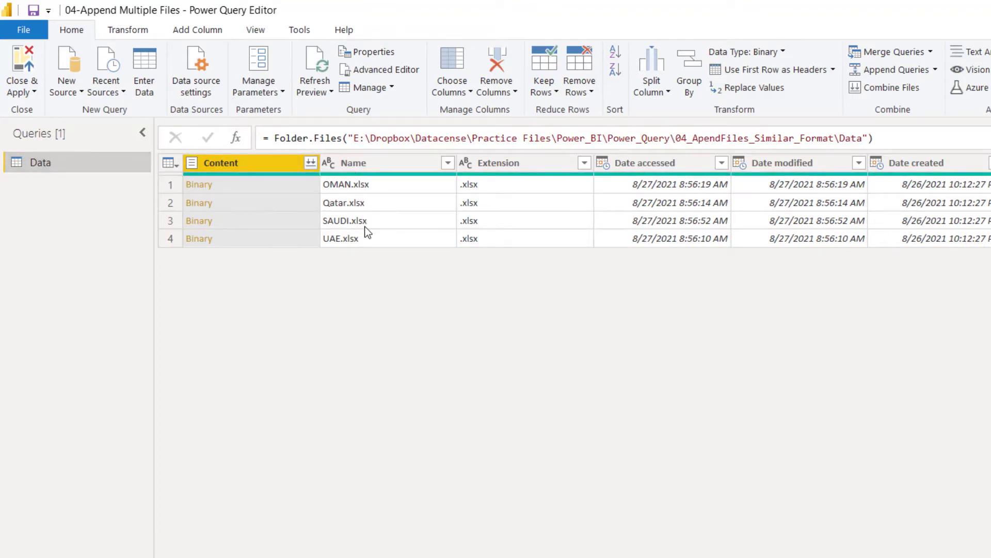
click(372, 165)
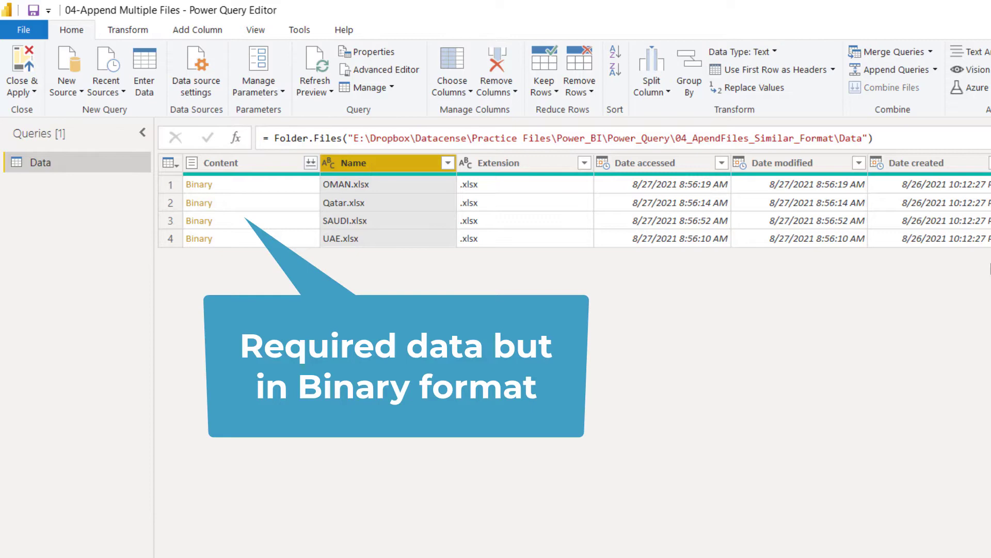
click(264, 166)
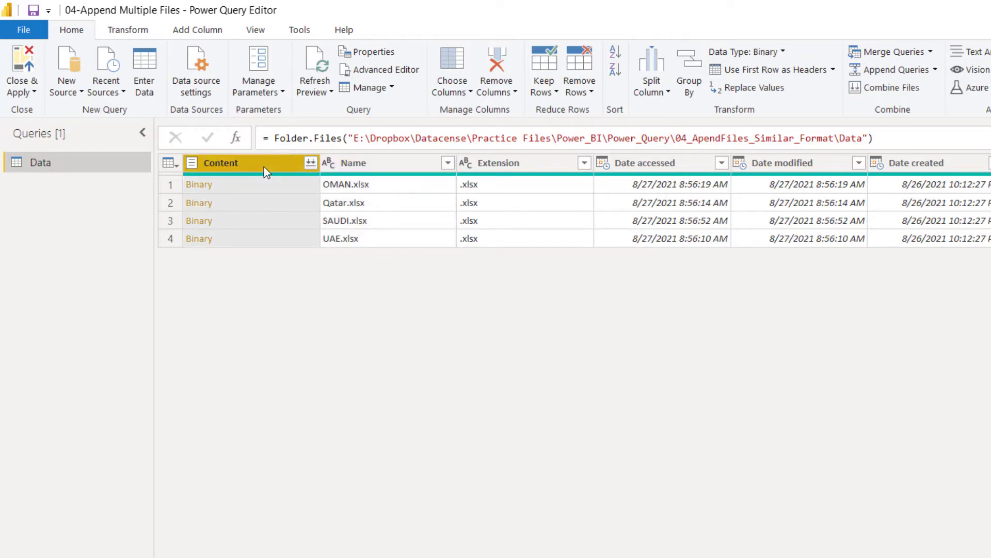
right_click(265, 167)
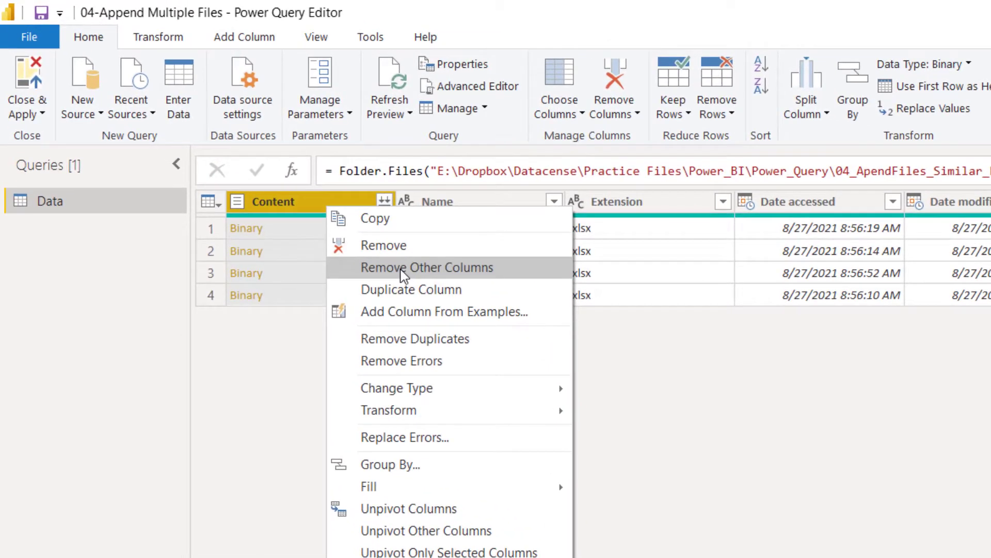
click(401, 268)
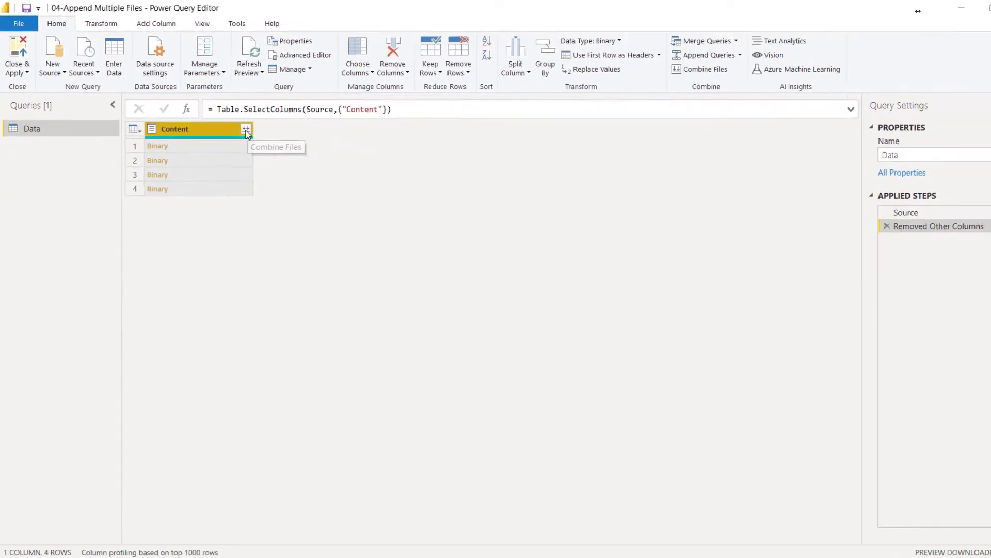
Combine the four files' contents using Sheet1 as the table to extract.
click(246, 130)
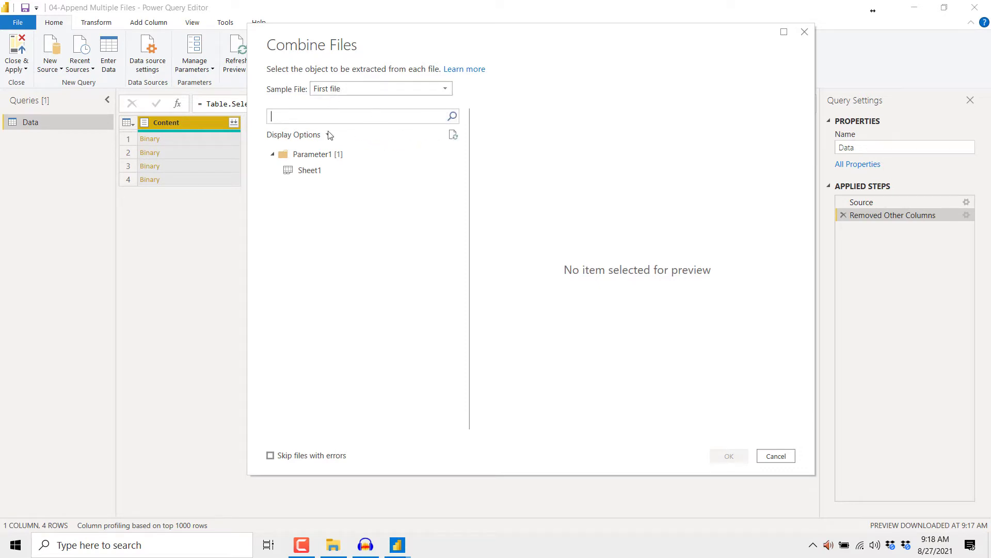
click(320, 172)
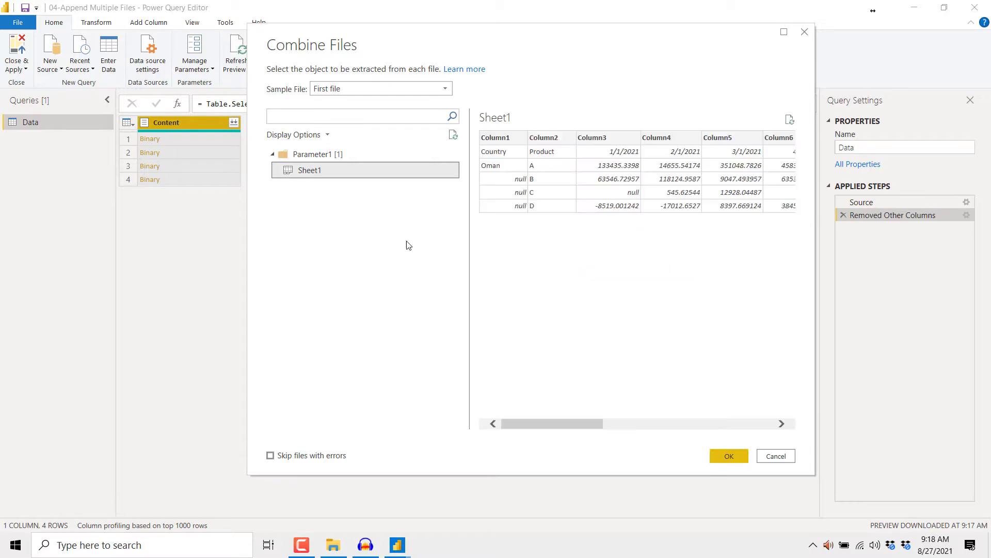
click(728, 456)
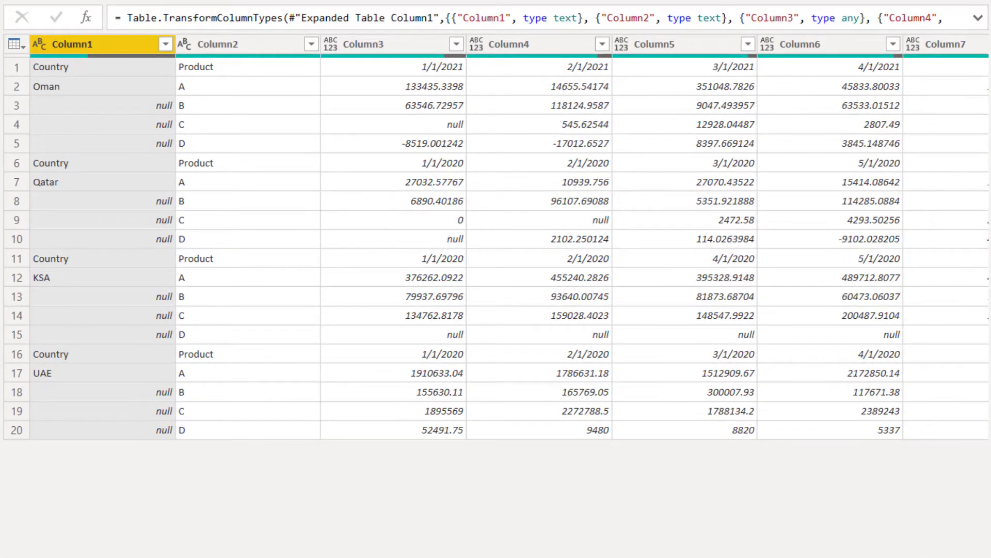
scroll(496, 238, right, 6)
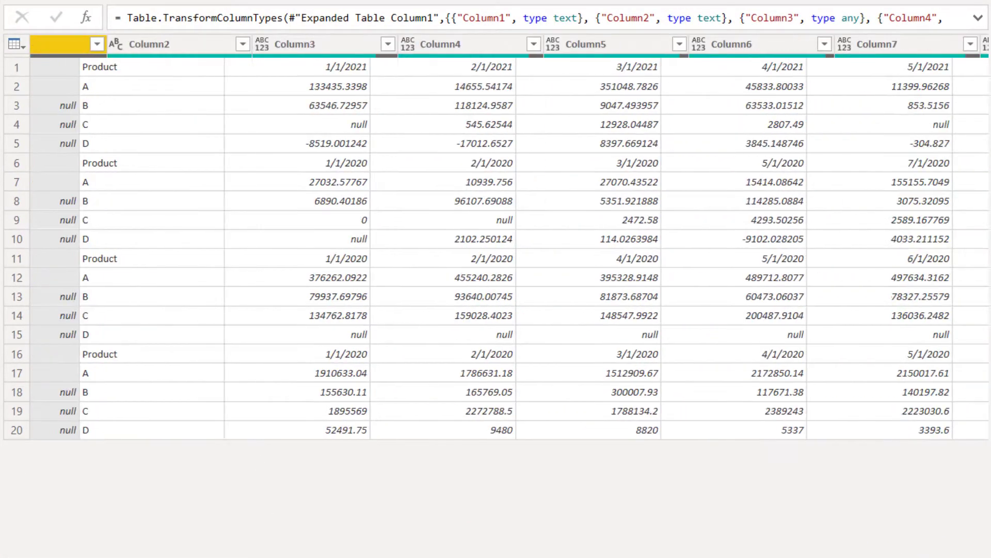
scroll(643, 67, right, 3)
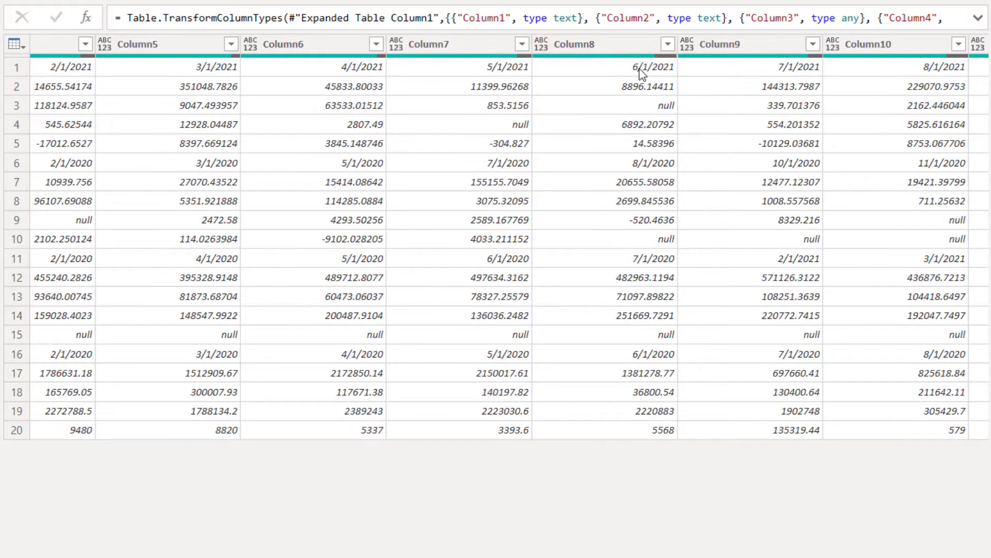
click(642, 68)
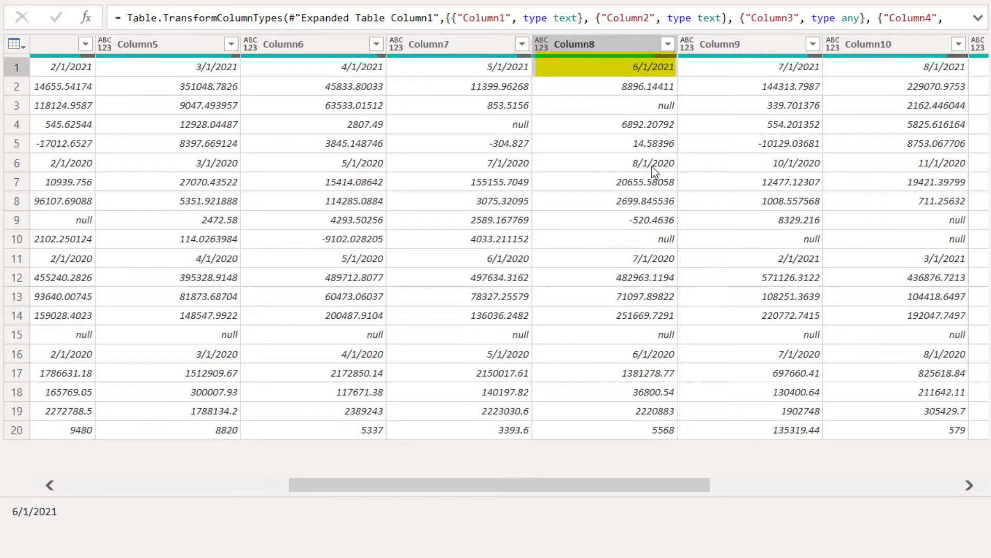
click(649, 259)
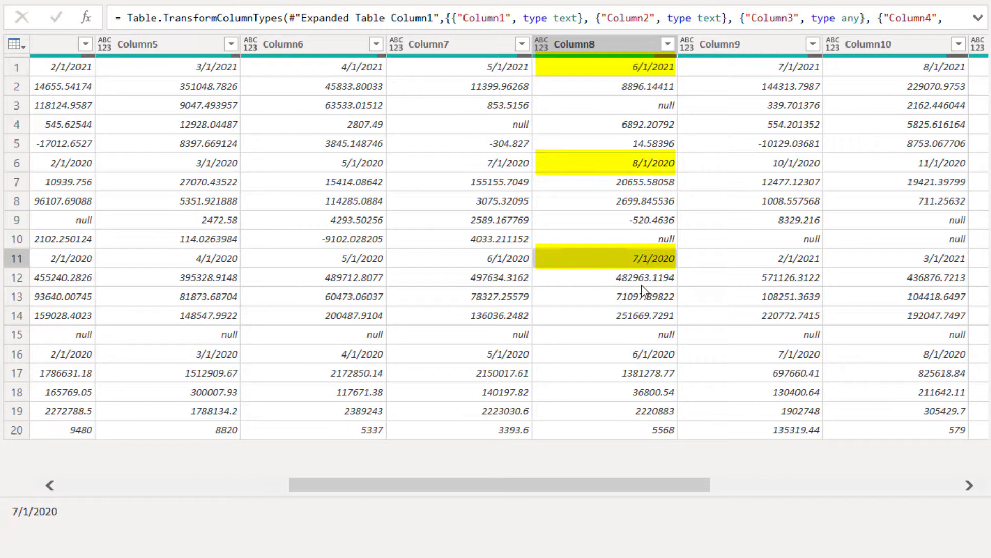
click(659, 164)
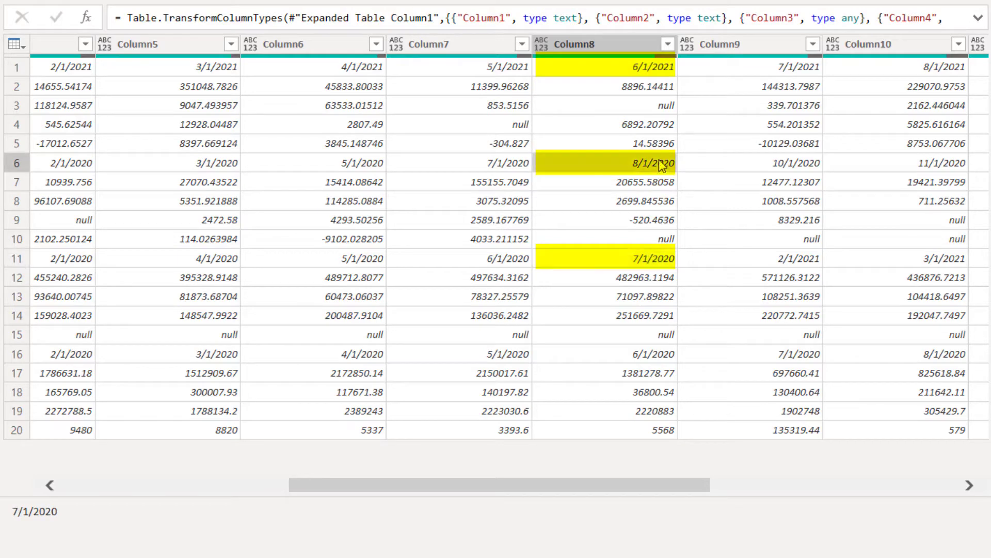
click(652, 355)
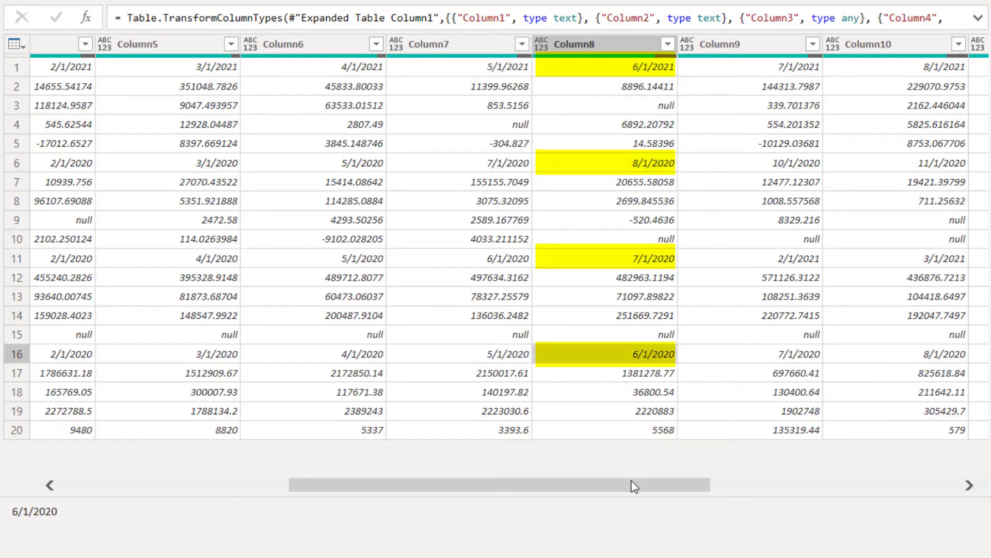
drag(649, 485, 798, 513)
scroll(826, 519, left, 10)
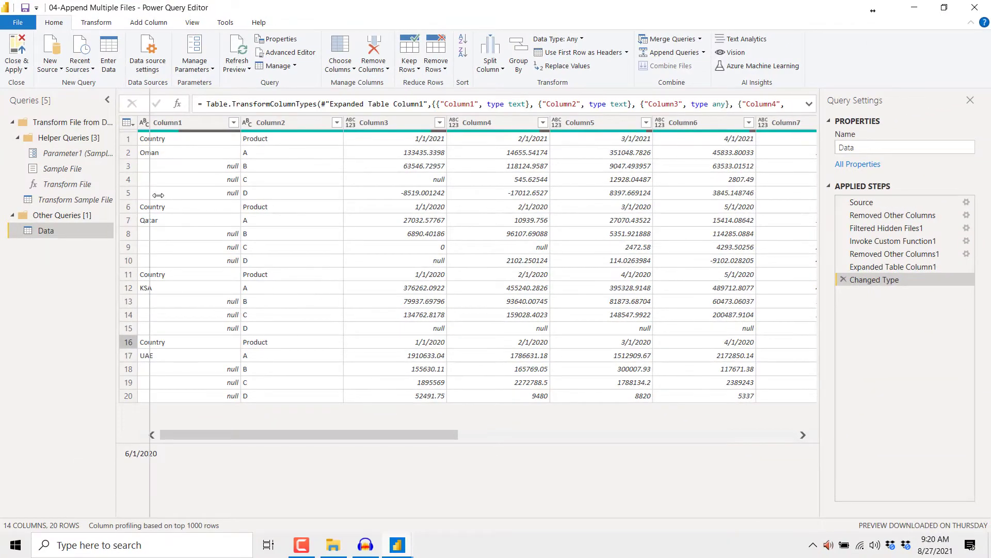
Widen the Queries pane and open the Transform Sample File helper query.
drag(158, 195, 165, 199)
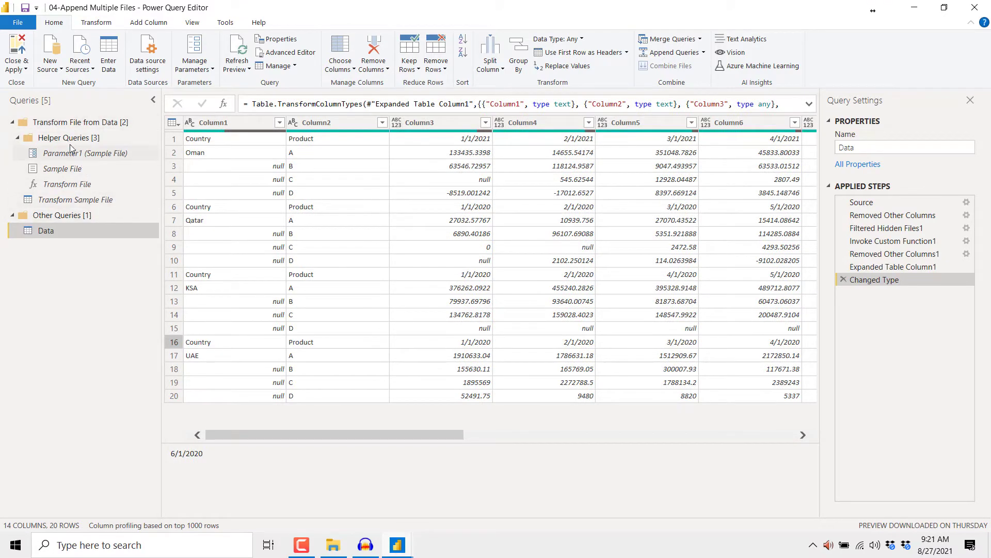
click(73, 203)
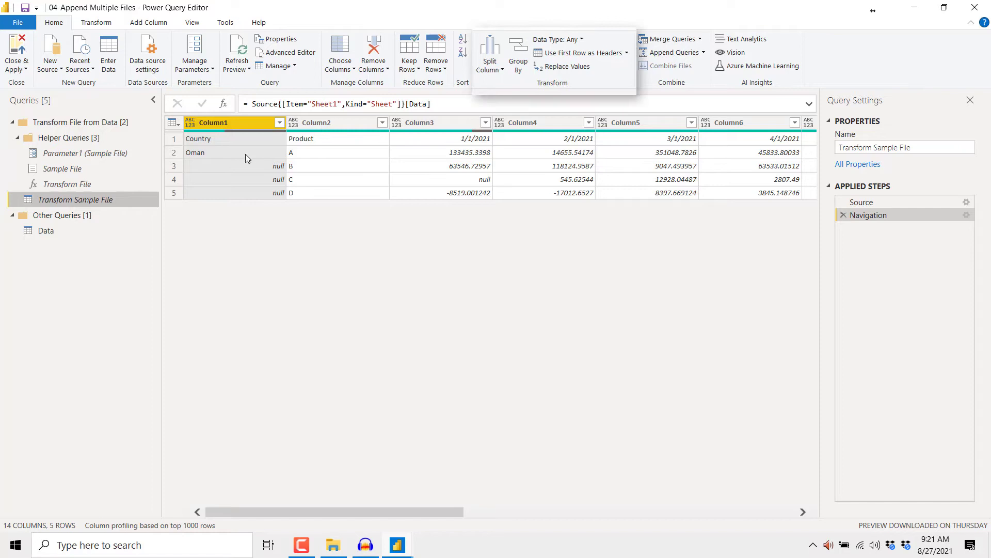
Promote the first row to Country, Product and month-date headers, removing the Changed Type step.
click(231, 139)
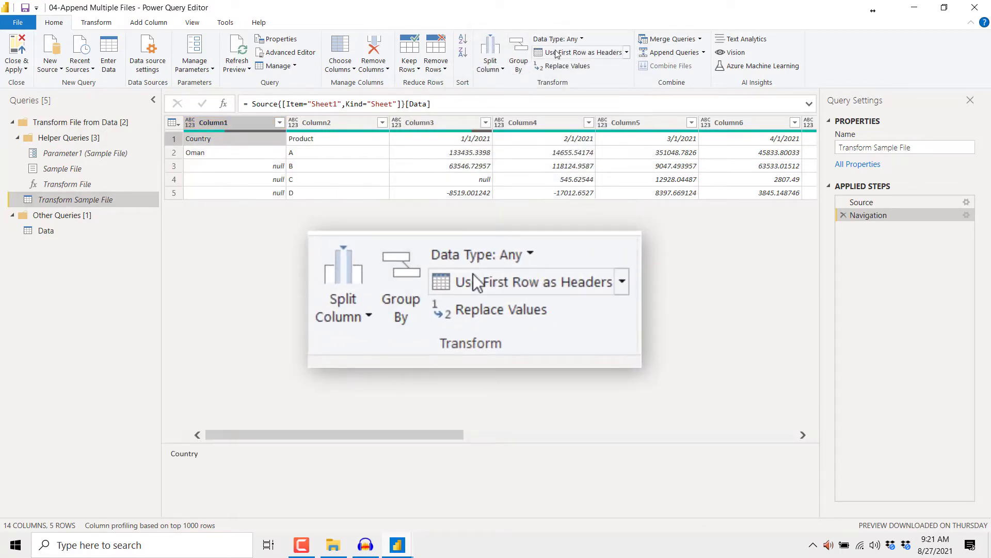
click(495, 285)
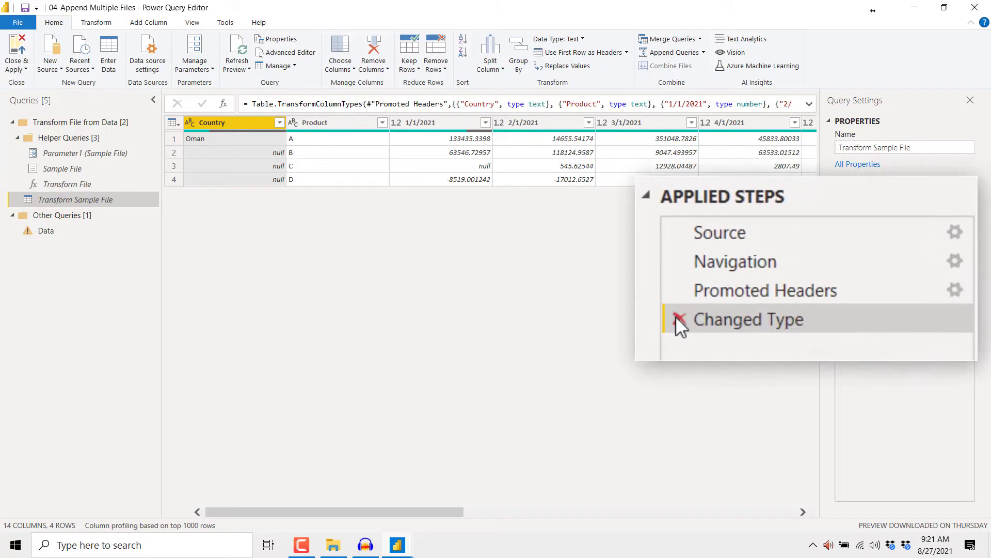
click(679, 318)
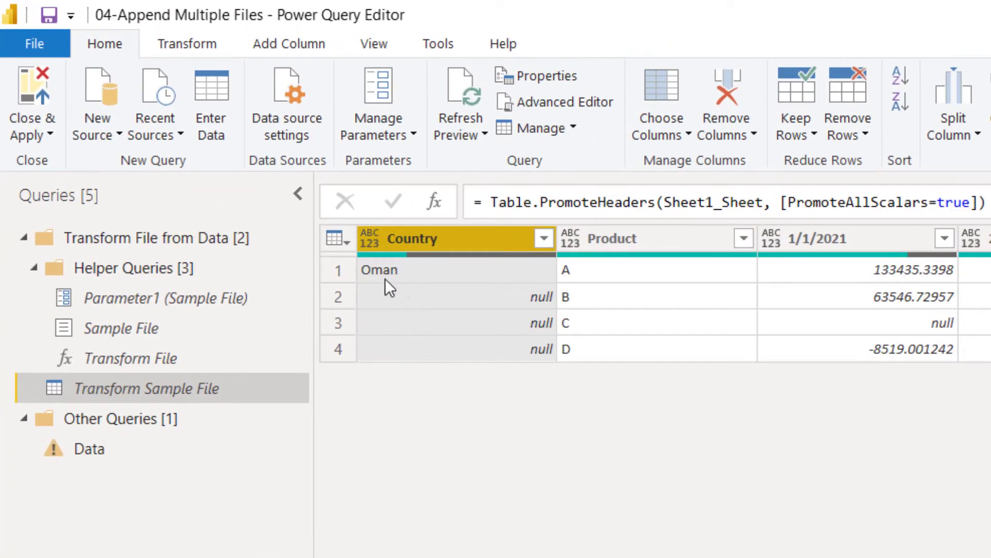
Fill the Country column down so product rows A–D all read Oman.
click(181, 33)
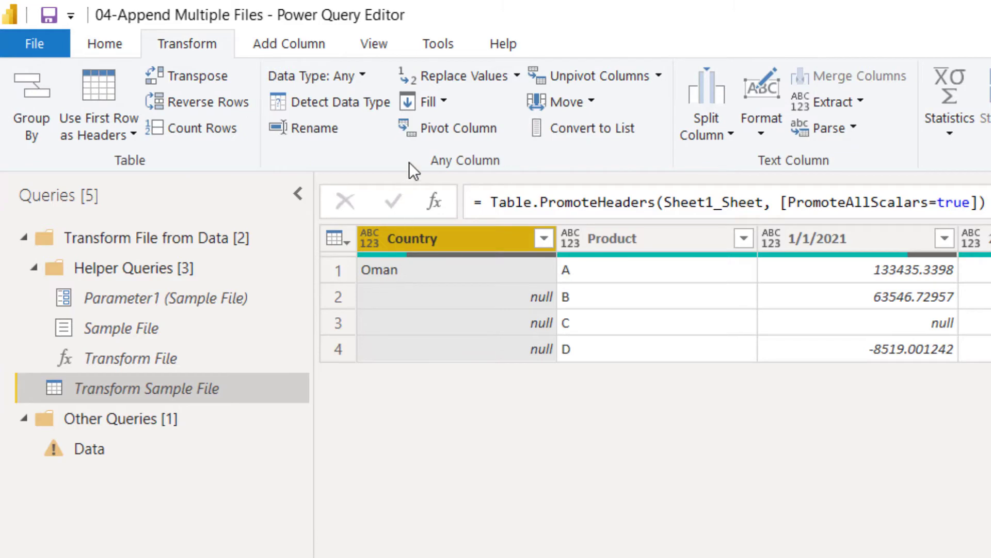
click(439, 103)
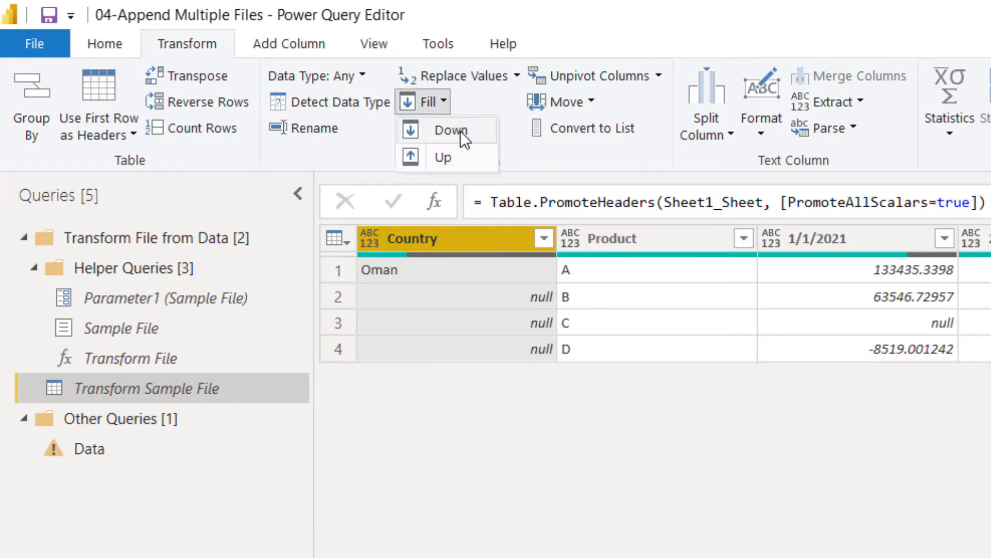
click(460, 131)
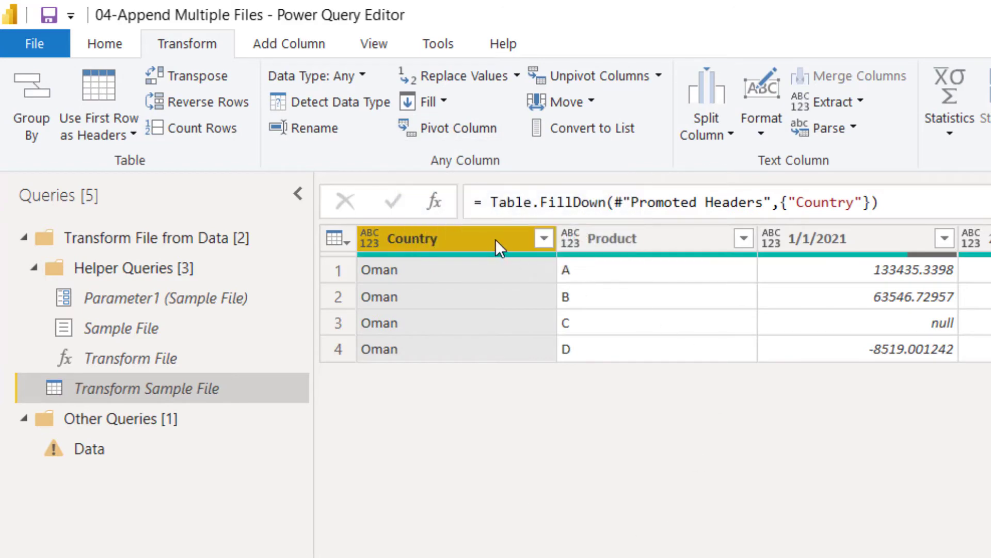
click(610, 243)
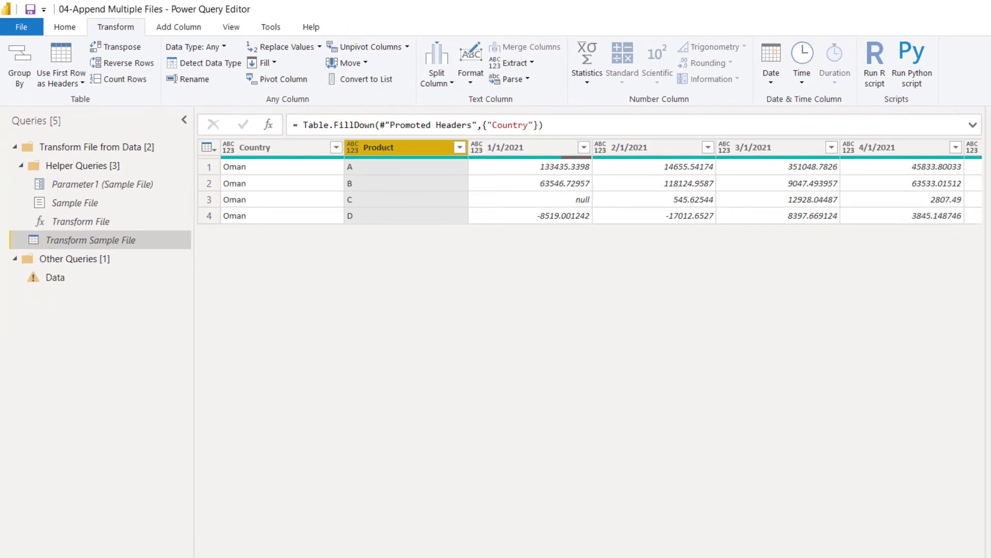
scroll(598, 181, right, 10)
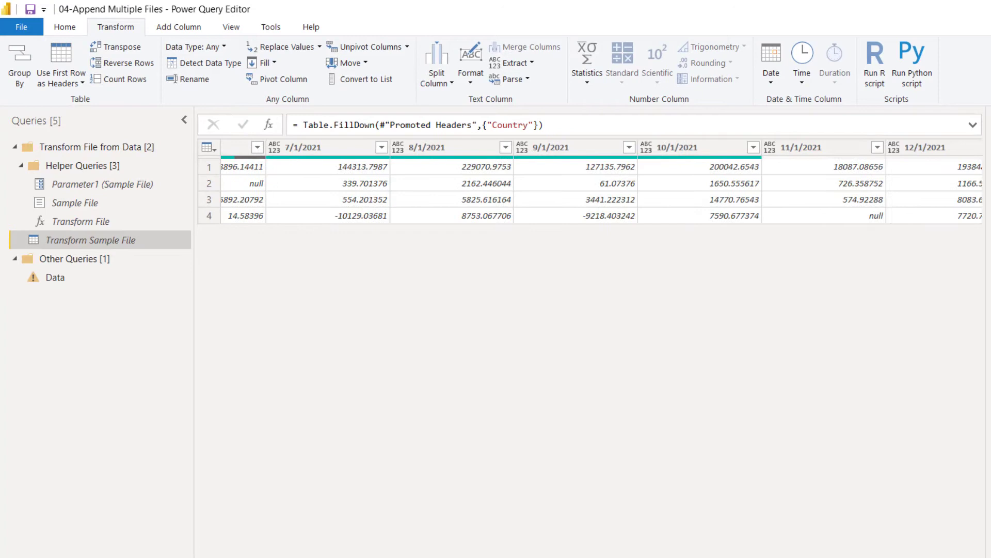
Unpivot every column except Country and Product, turning the month columns into rows.
scroll(599, 185, right, 1)
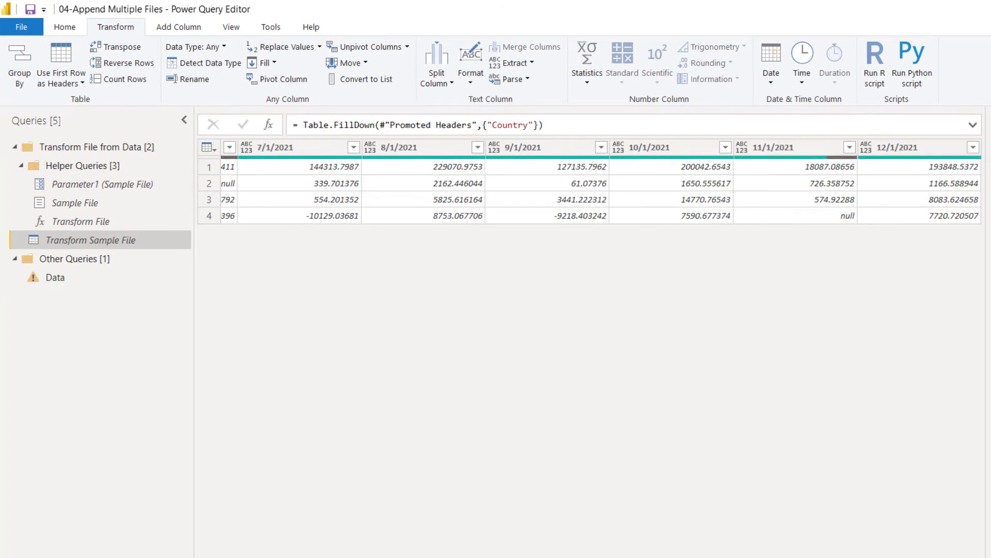
scroll(599, 186, left, 12)
click(296, 146)
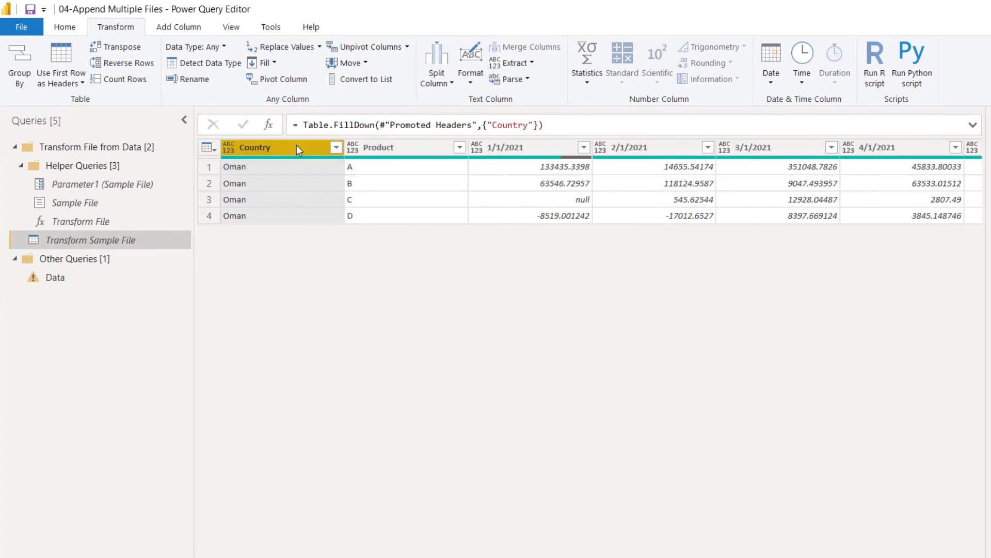
click(404, 149)
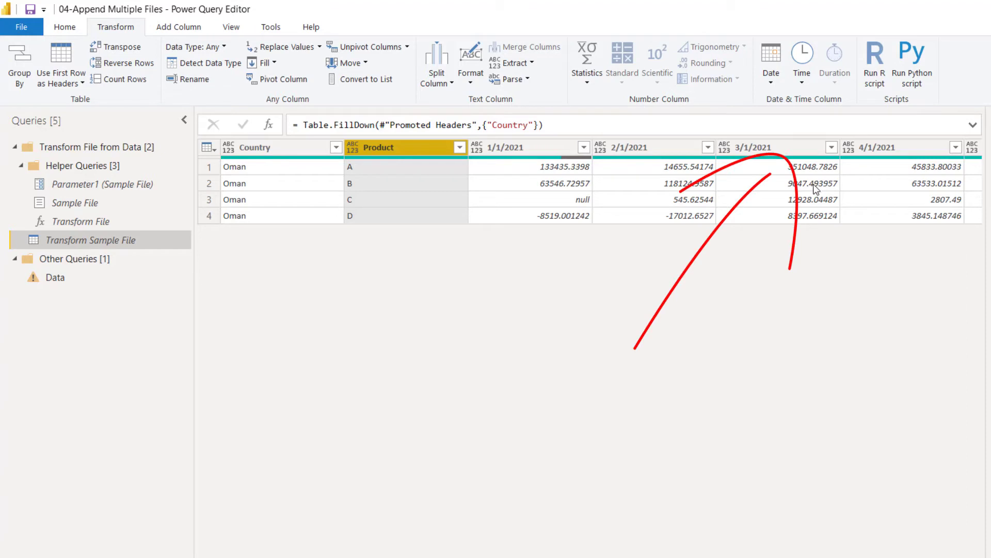
click(277, 147)
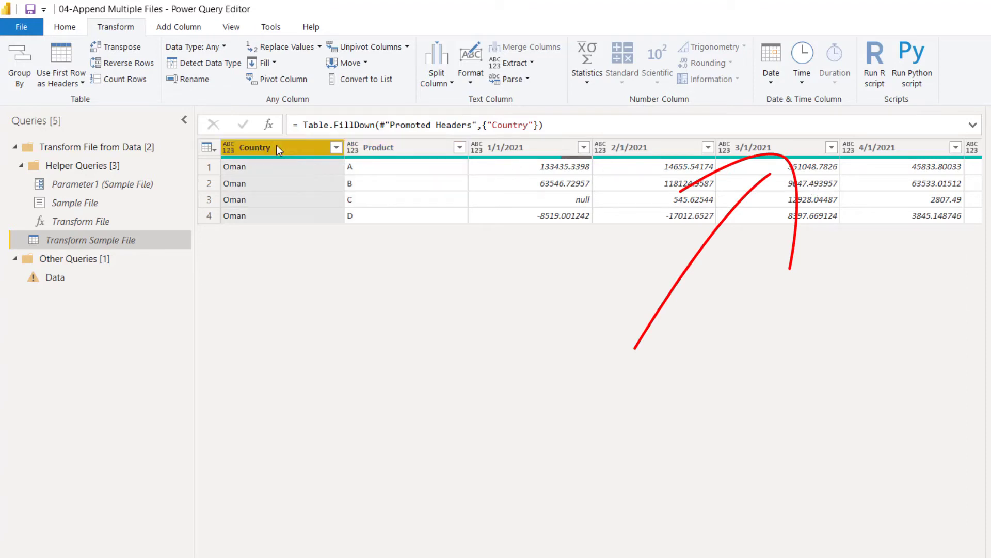
ctrl+click(404, 148)
right_click(404, 146)
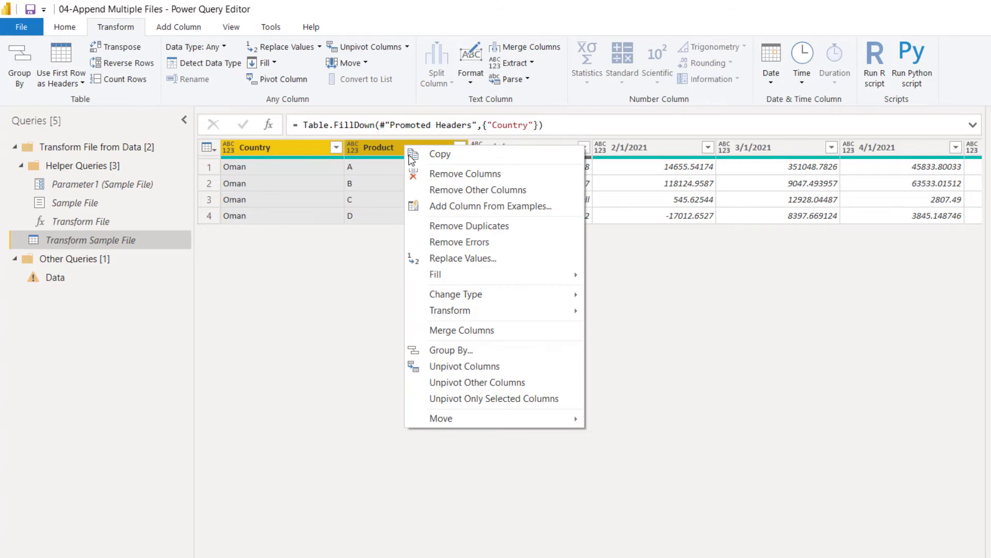
click(468, 382)
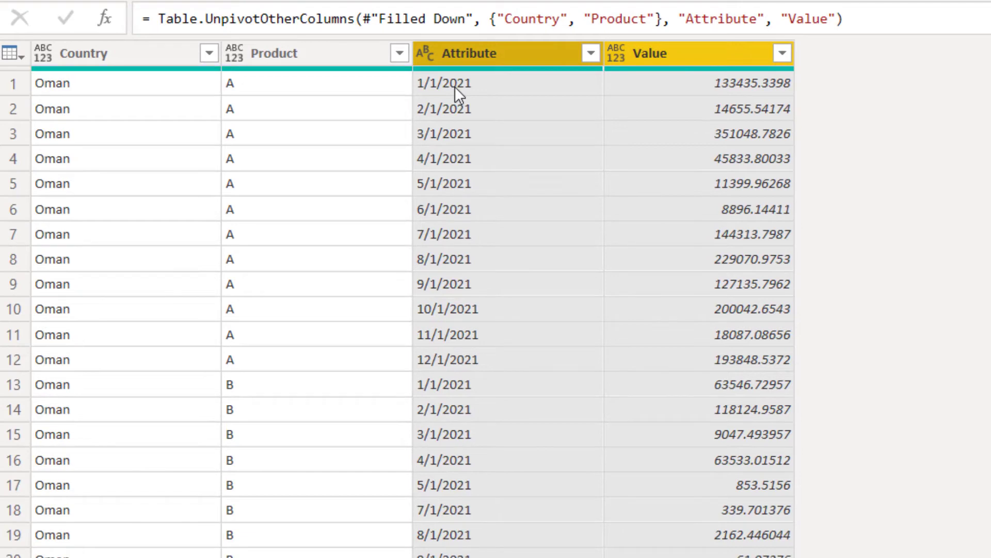
Rename the Attribute column to Month.
double_click(491, 53)
text(MOn)
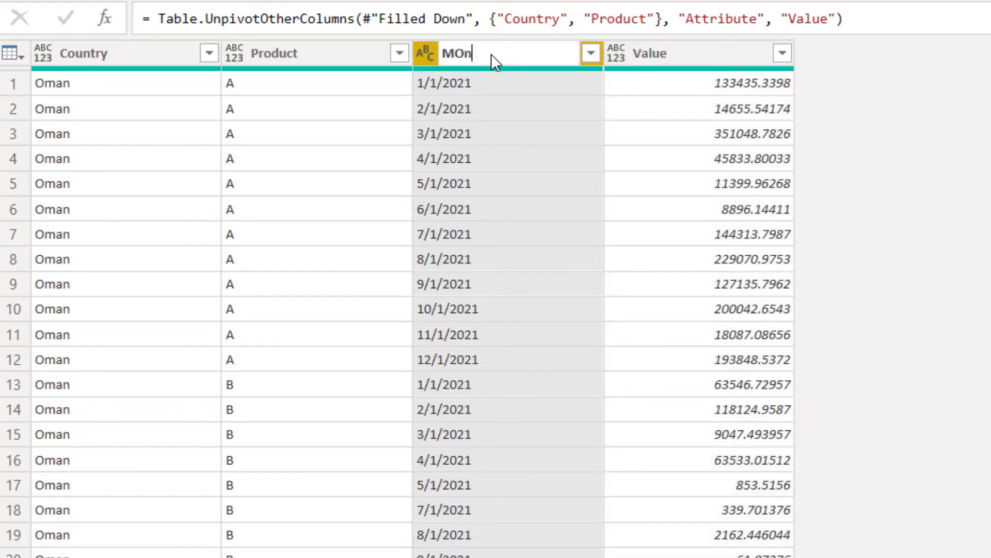
text(th)
key(Return)
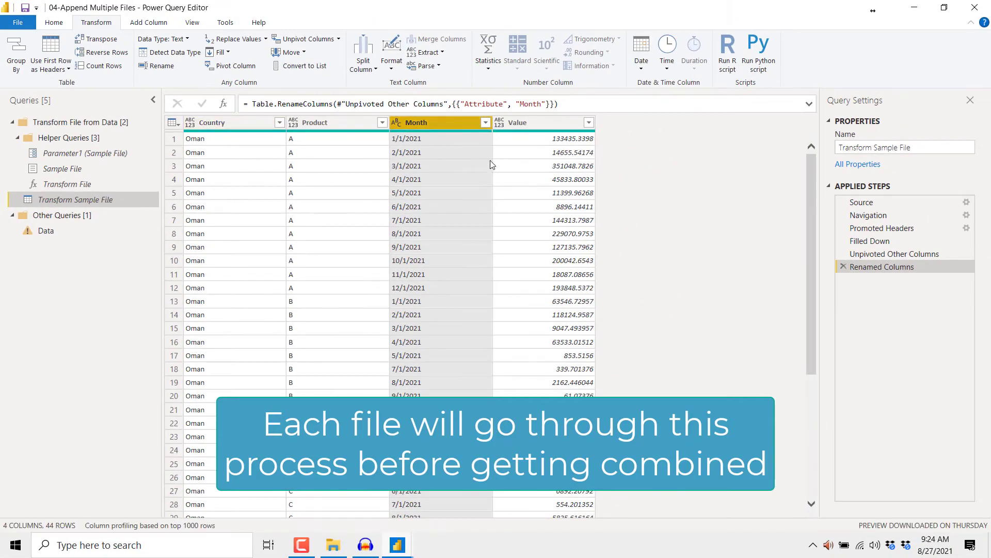
Open the Data query and check its Source, Removed Other Columns, Filtered Hidden Files1 and Invoke Custom Function1 steps.
click(51, 233)
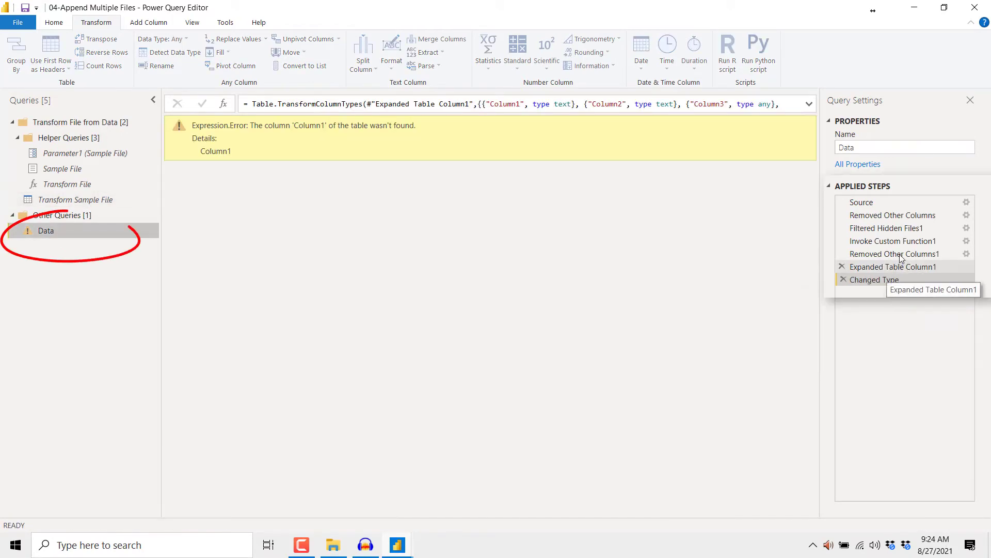
click(875, 203)
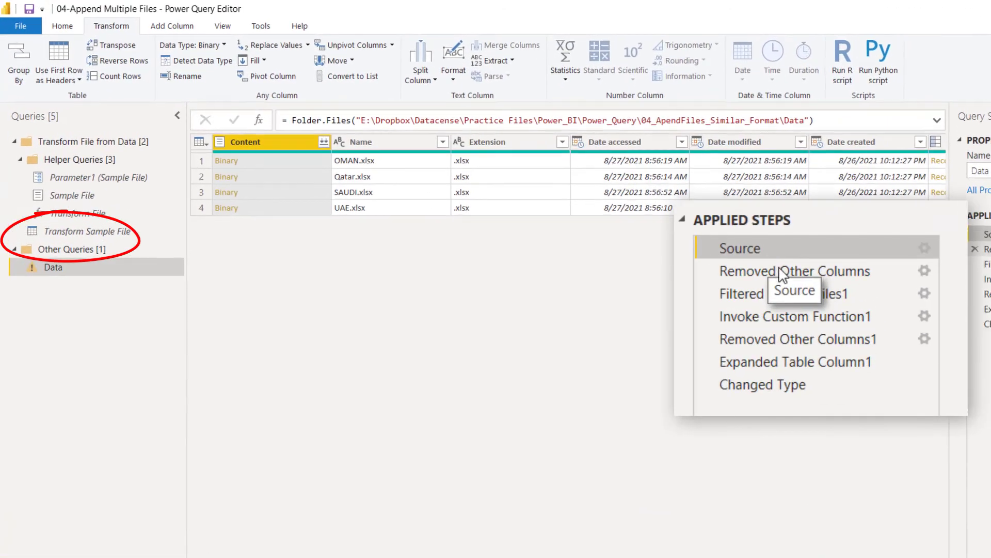
click(784, 274)
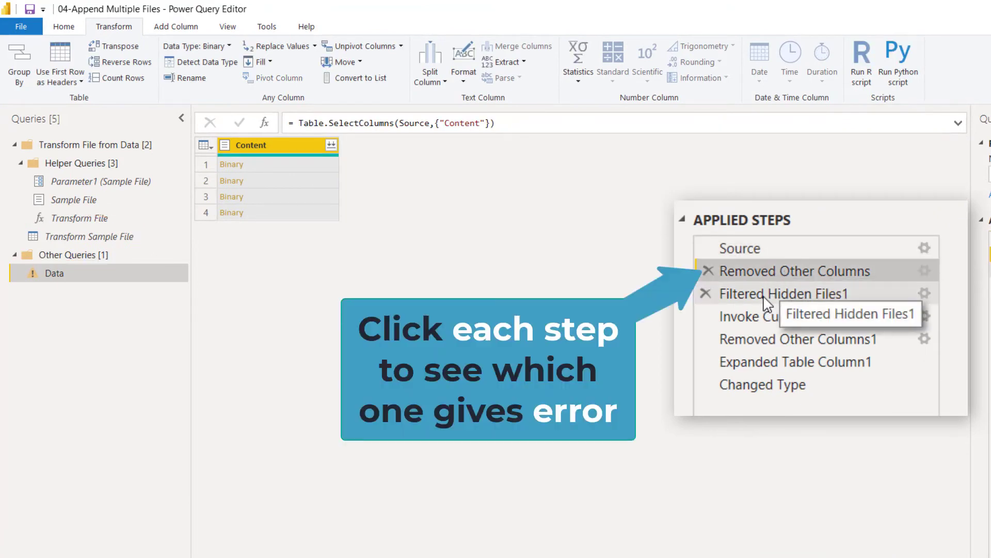
click(765, 300)
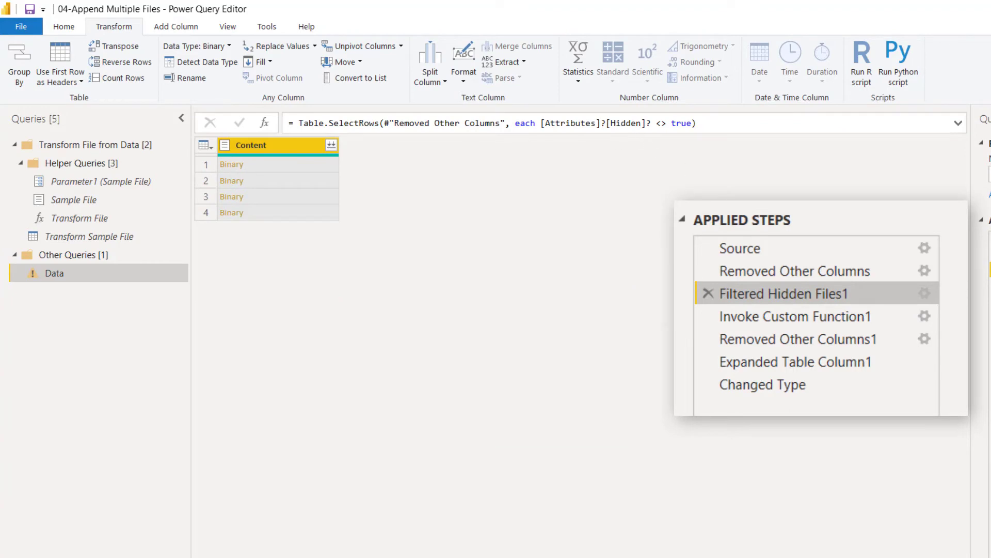
click(769, 323)
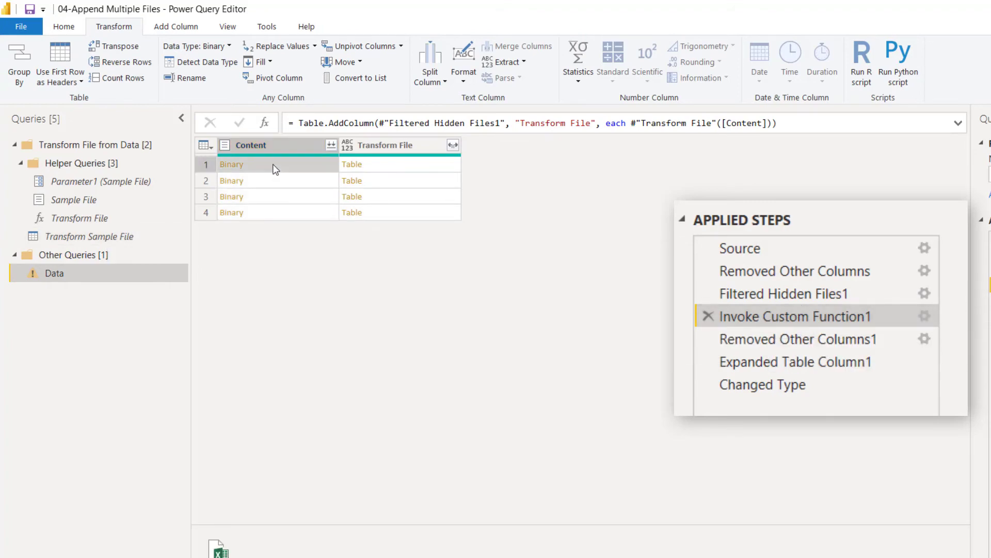
Preview the first file's table and check Removed Other Columns1 and Expanded Table Column1 for the Column1 error.
click(401, 164)
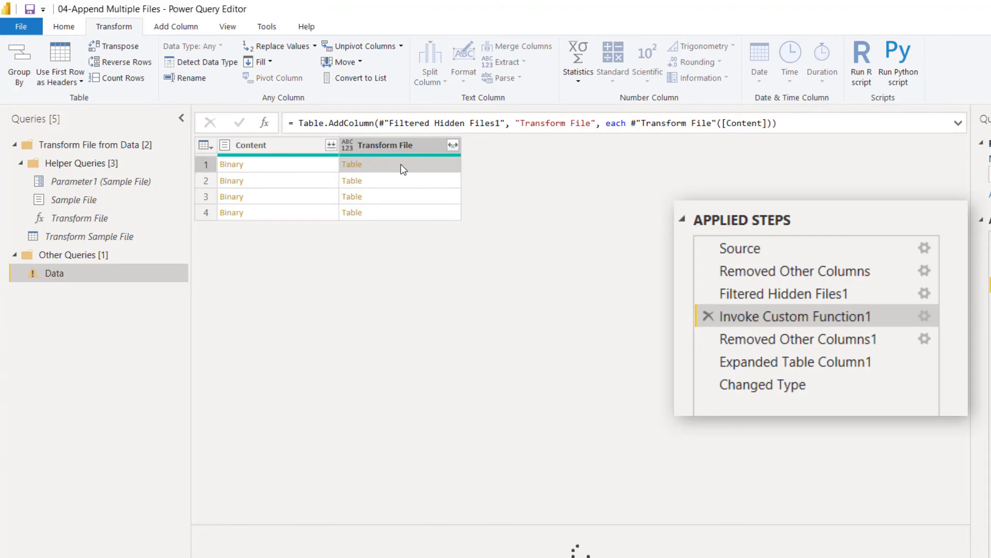
click(756, 336)
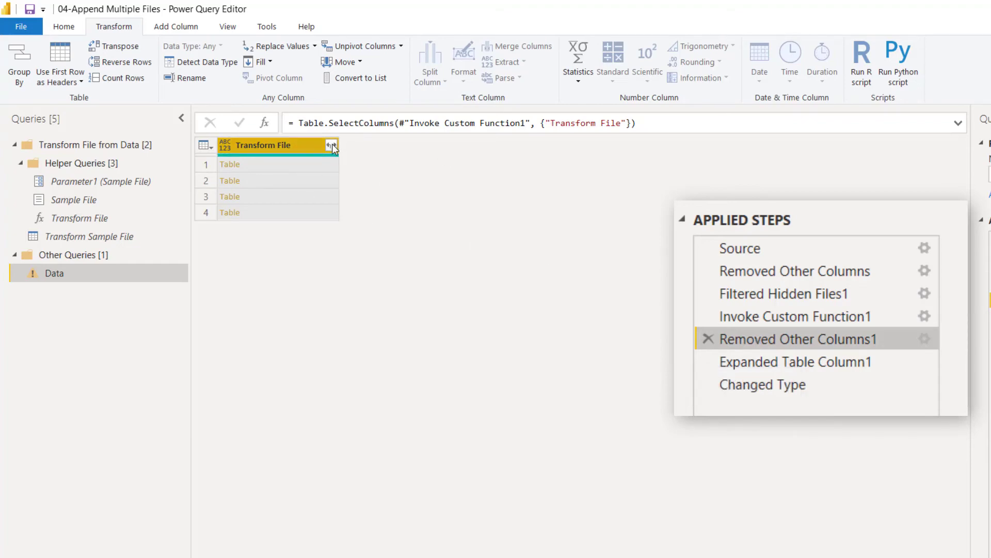
click(781, 364)
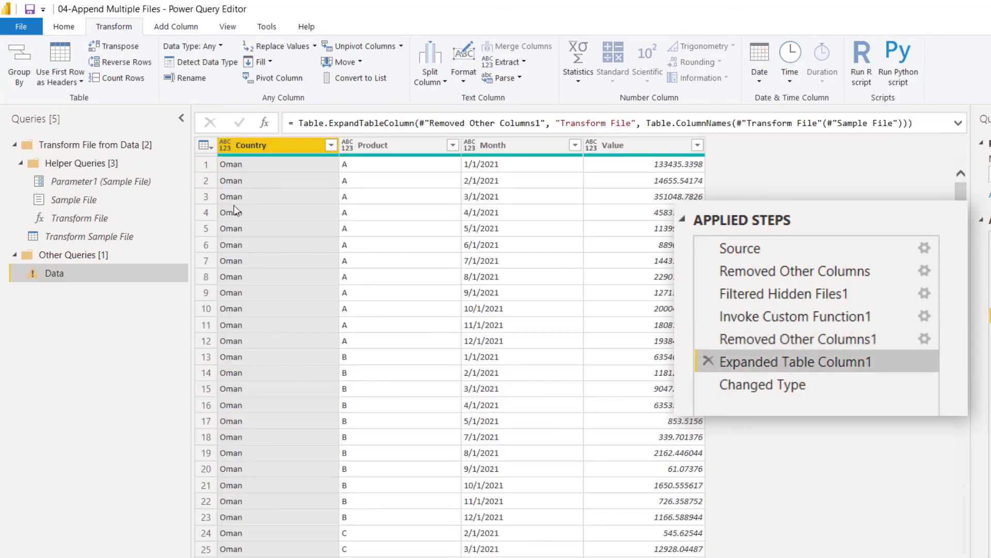
scroll(320, 231, down, 7)
scroll(321, 246, down, 20)
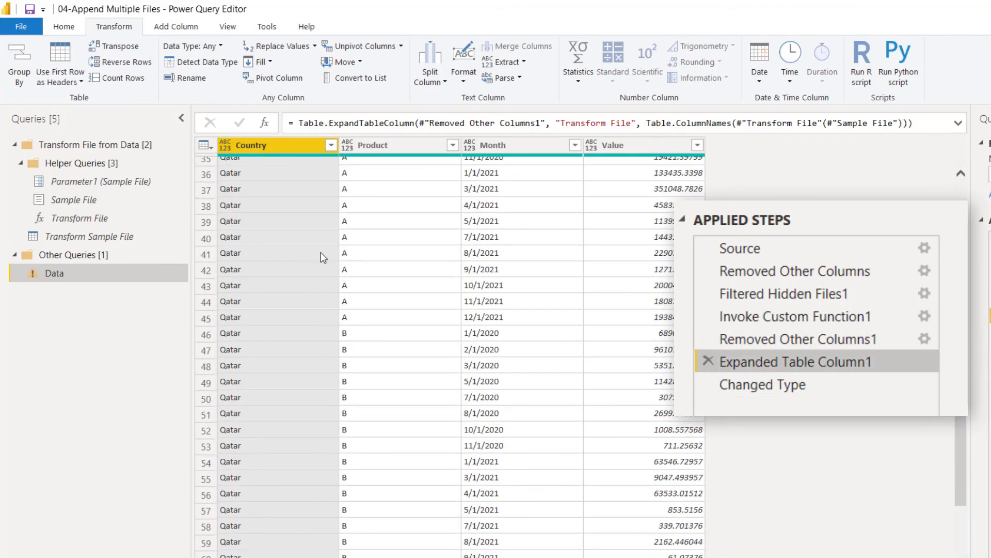
scroll(375, 276, up, 6)
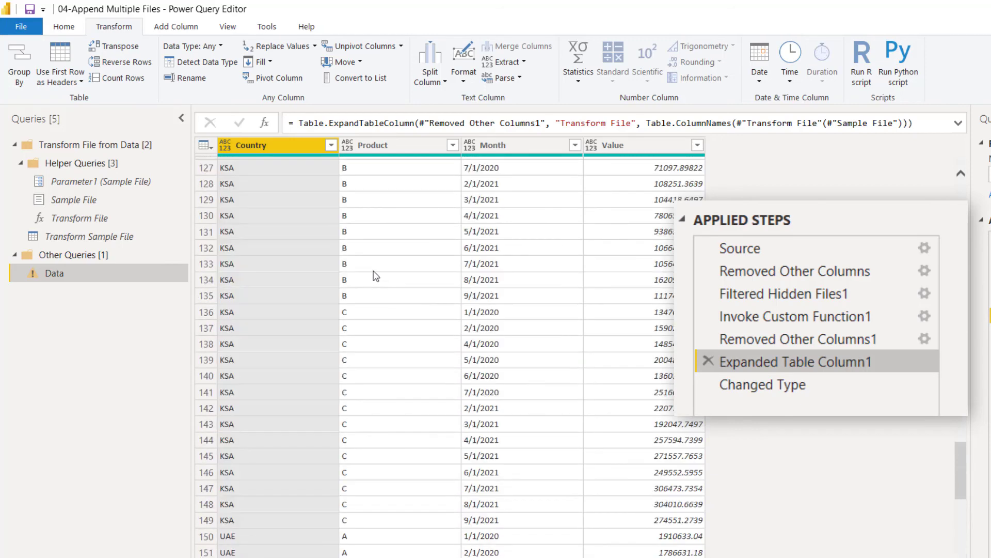
scroll(375, 276, up, 20)
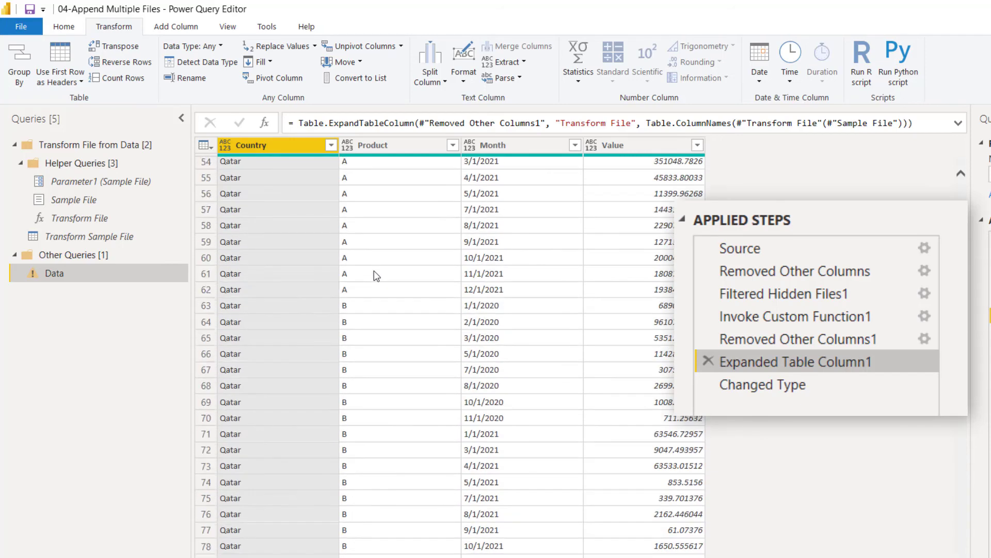
scroll(378, 276, up, 8)
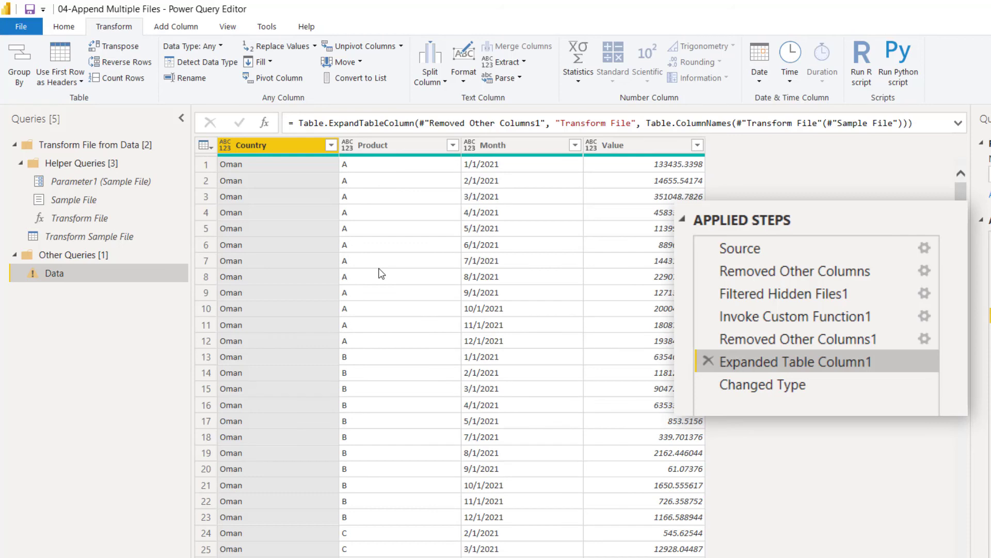
scroll(381, 273, down, 13)
Delete the failing Changed Type step and set Country and Product to Text.
click(713, 386)
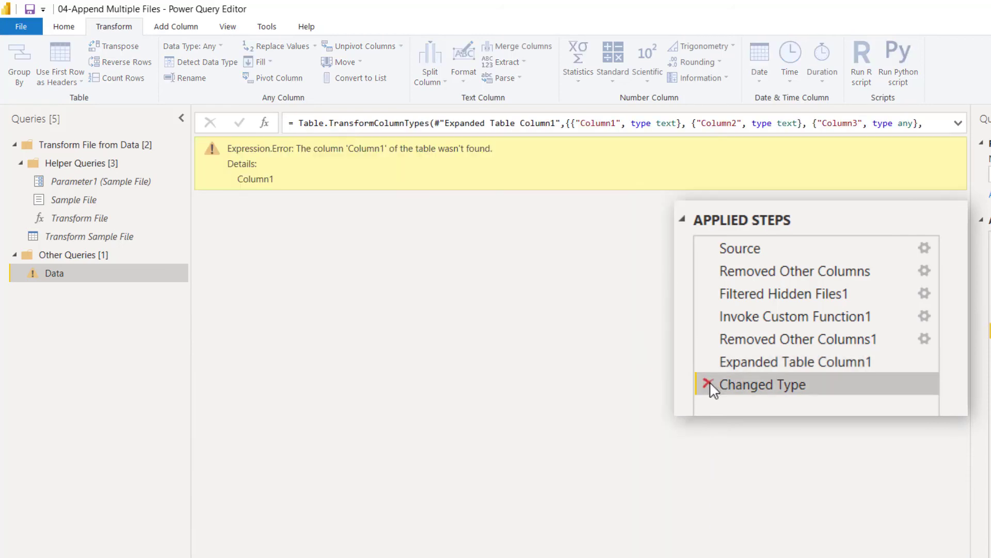
click(708, 383)
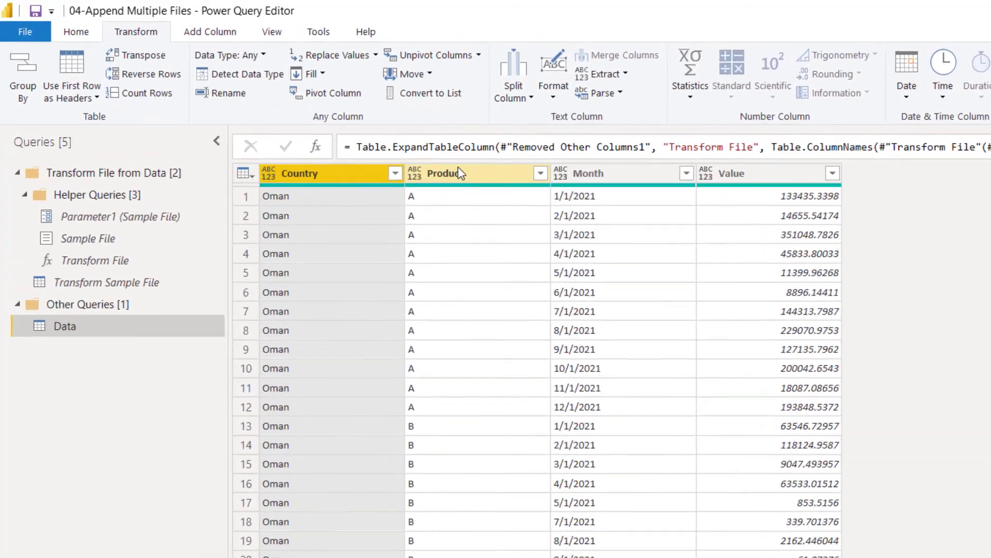
ctrl+click(459, 173)
click(75, 31)
click(787, 55)
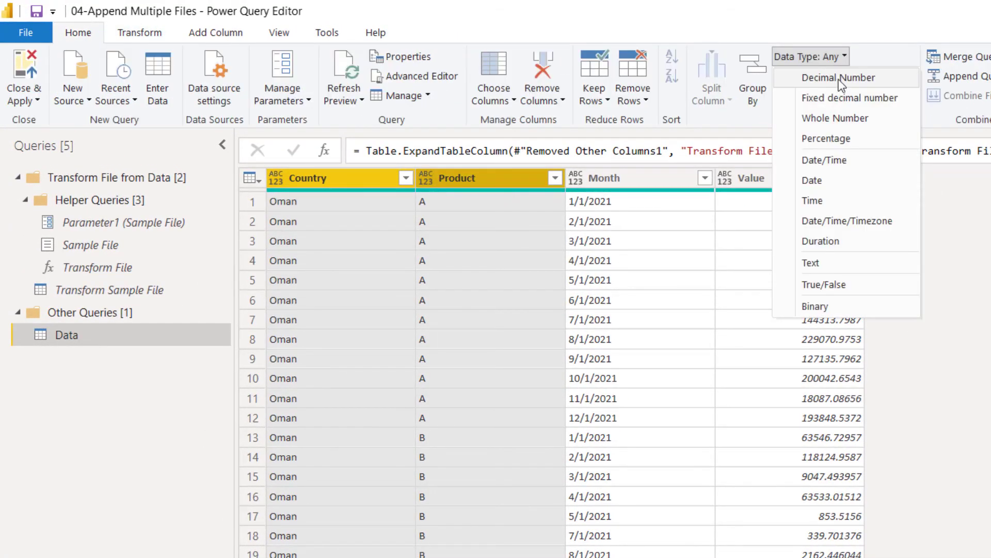
click(824, 263)
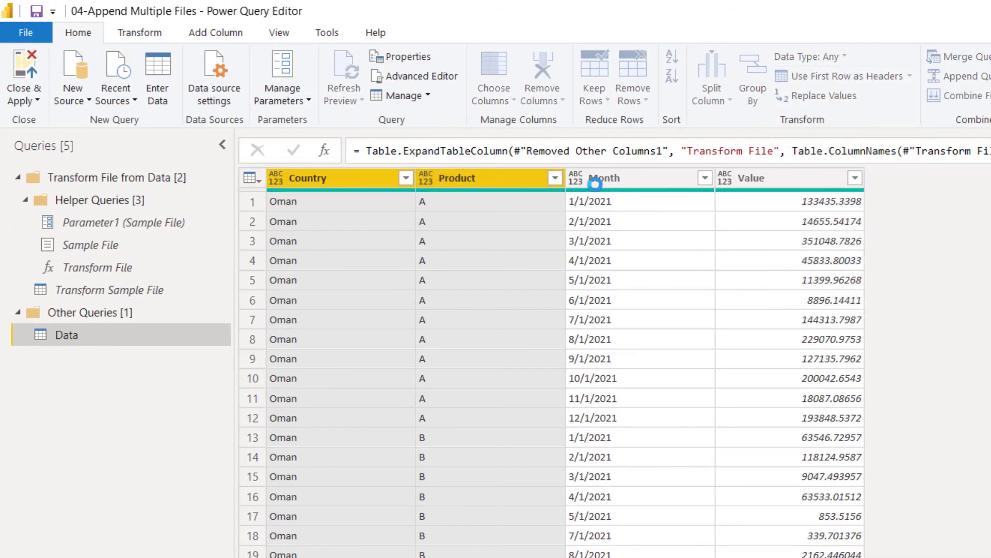
Set the Month column to Date and the Value column to Decimal Number.
click(599, 178)
click(575, 178)
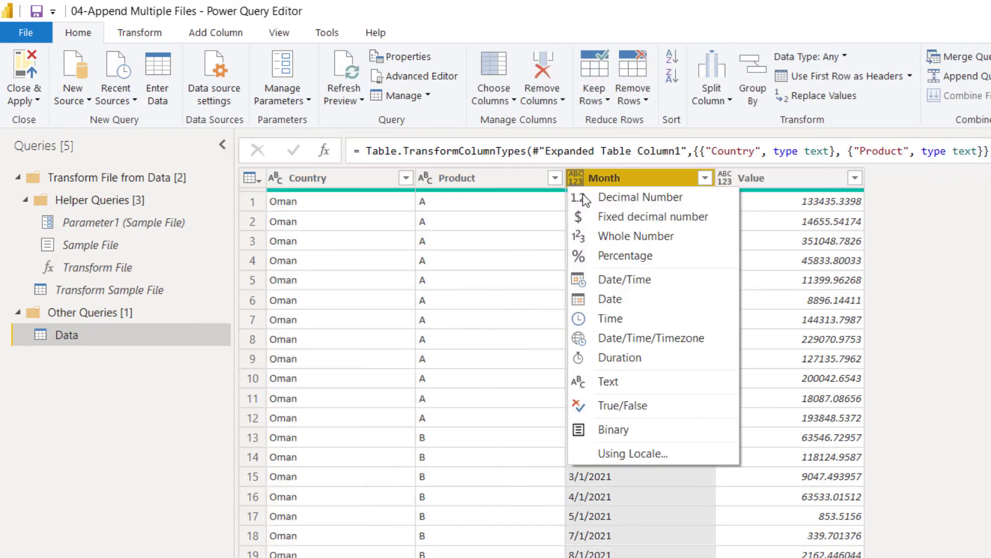
click(611, 297)
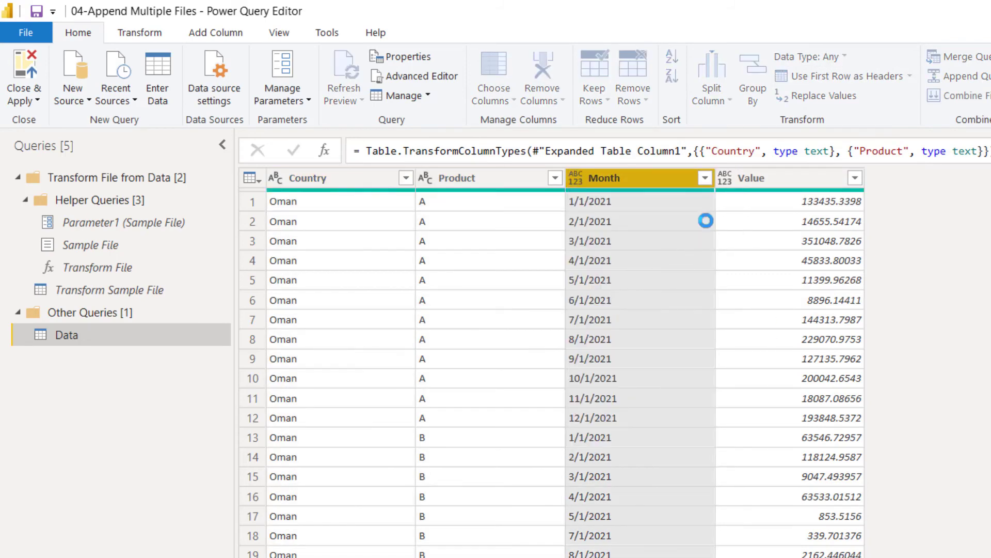
click(724, 180)
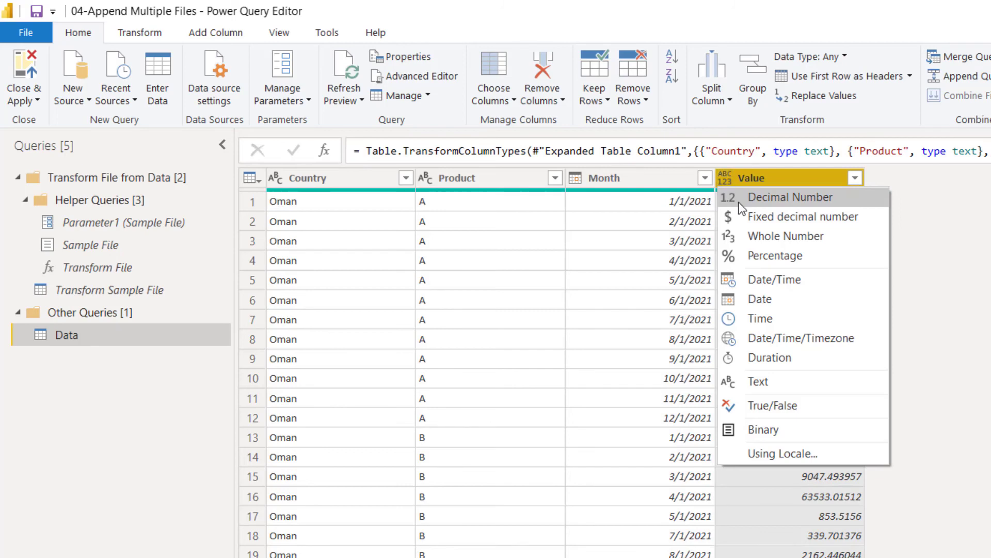
click(742, 202)
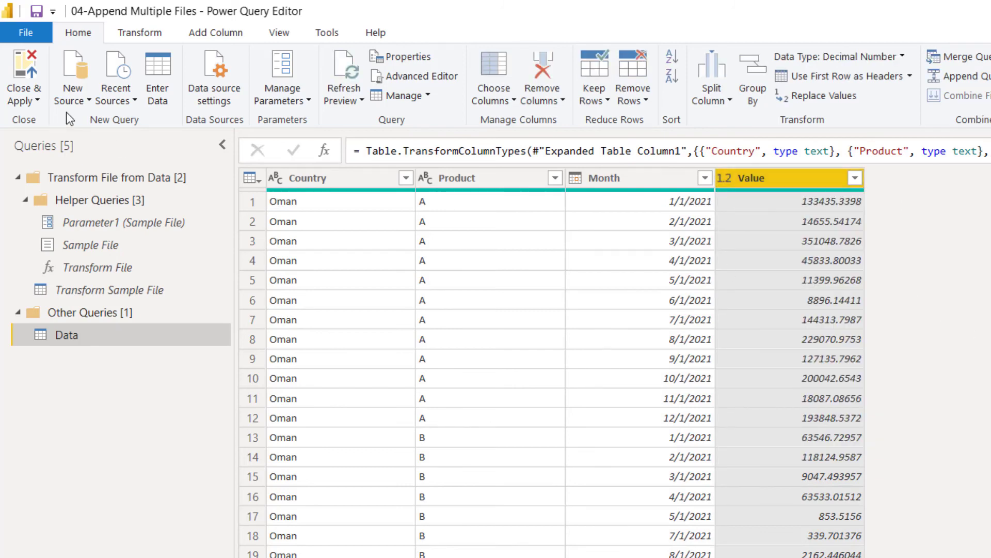
click(38, 100)
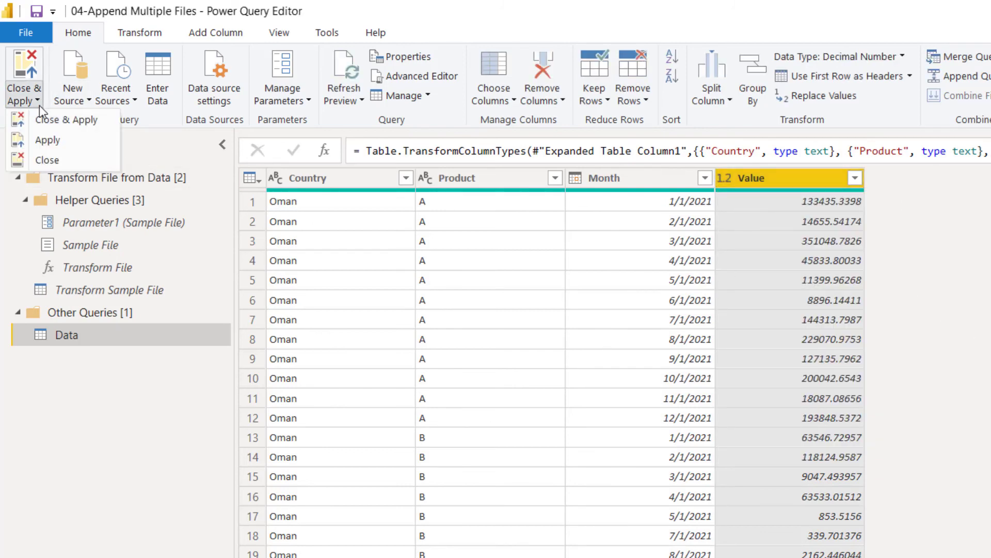
Load the data with Close & Apply and enlarge the Value-by-Country-and-Product matrix.
click(52, 122)
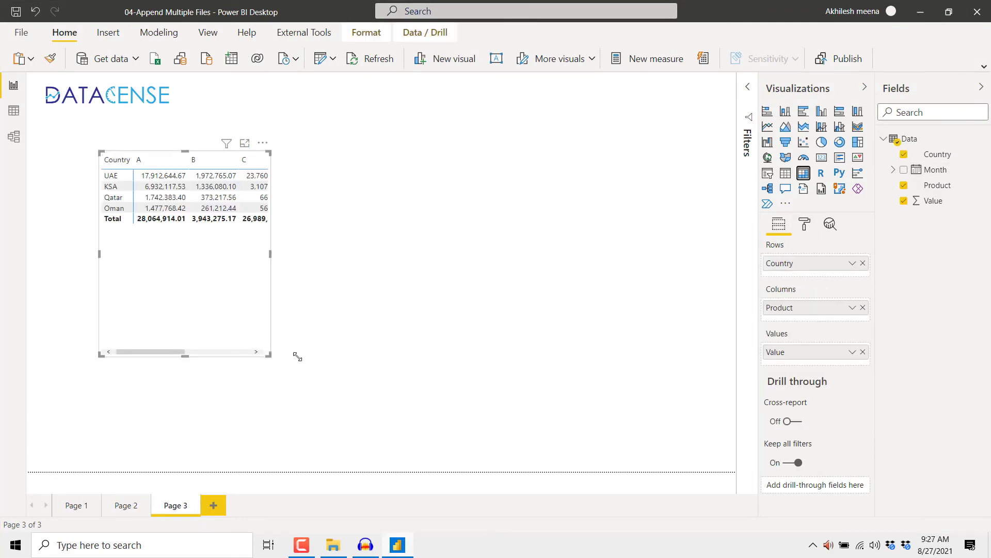
drag(273, 357, 513, 330)
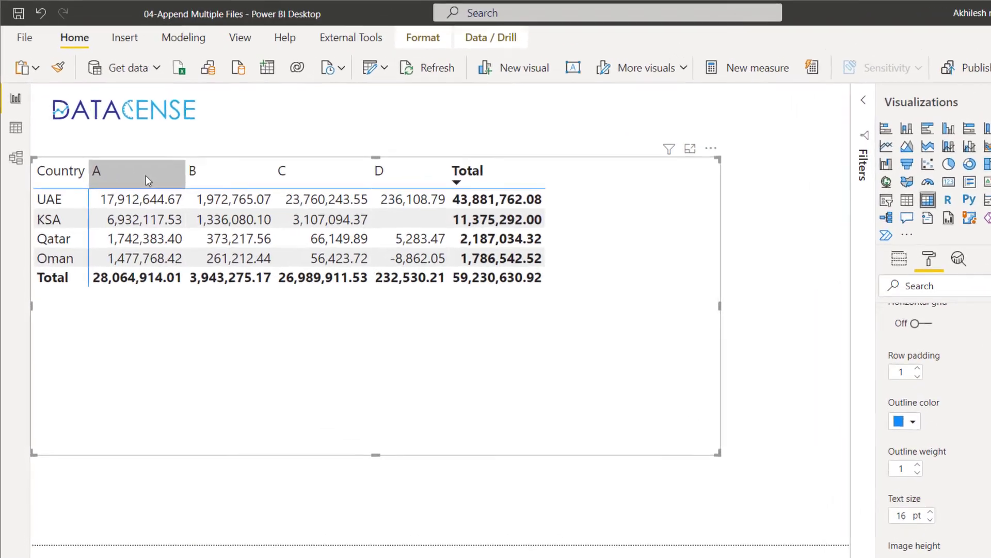